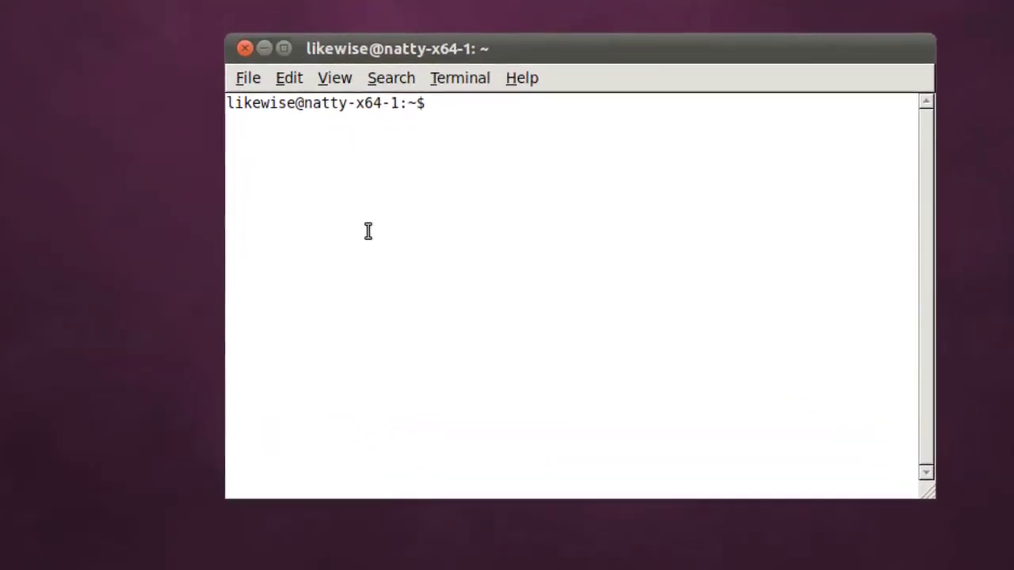
Ping likewisedemo.com with 0% packet loss and confirm nslookup resolves it to 10.100.1.155.
text(ping like)
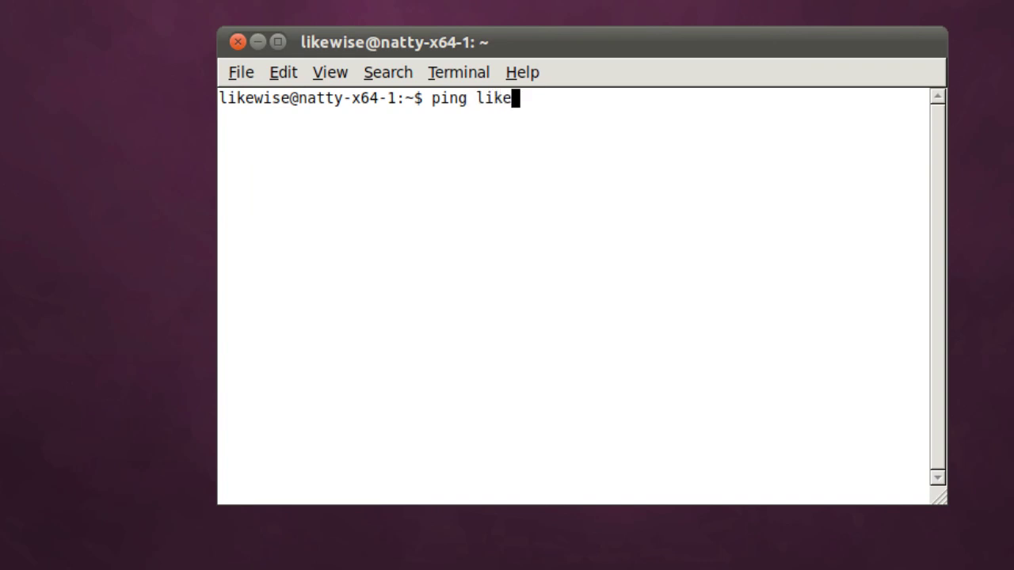
text(wisedemo.)
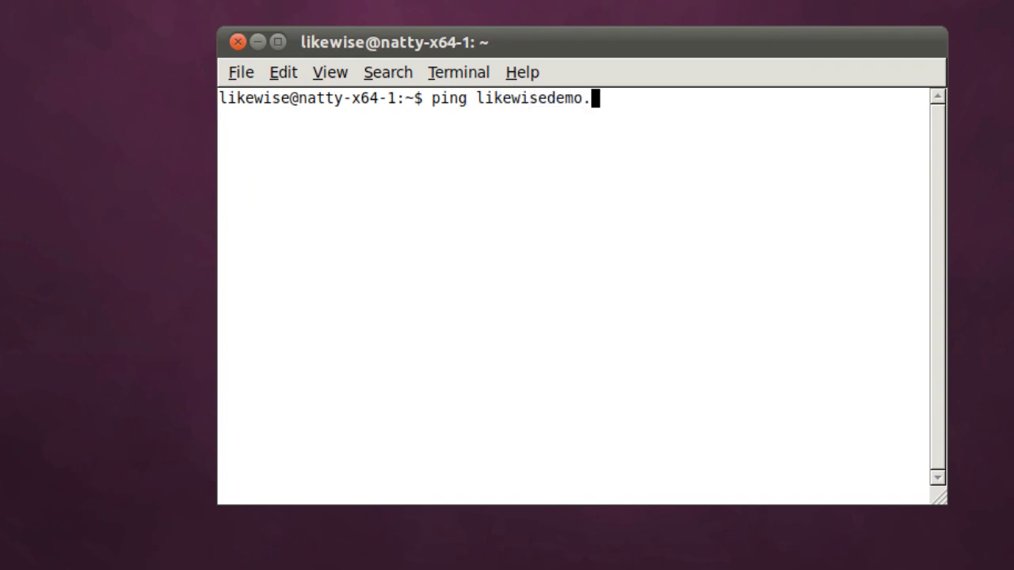
text(com)
key(Return)
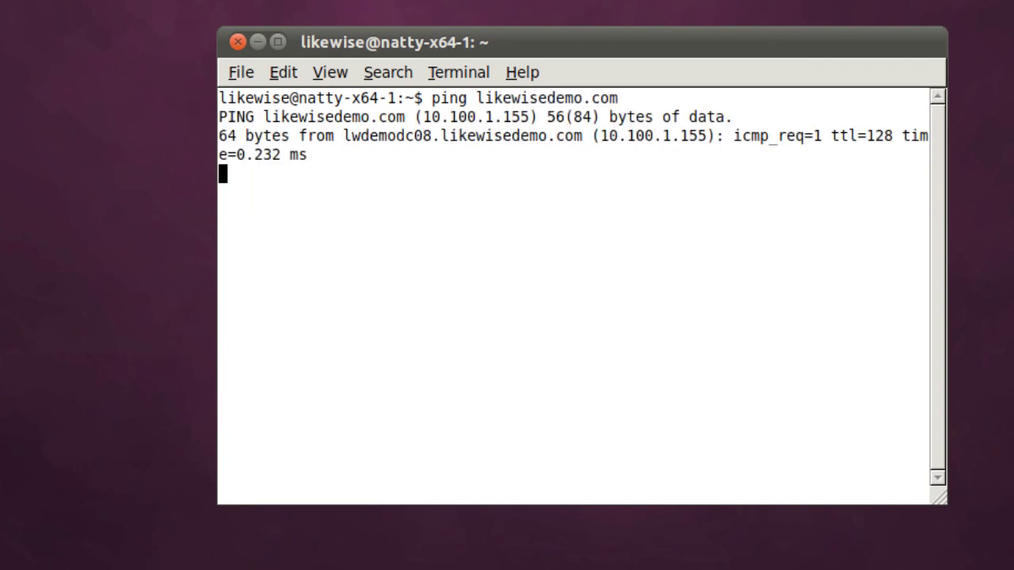
key(ctrl+c)
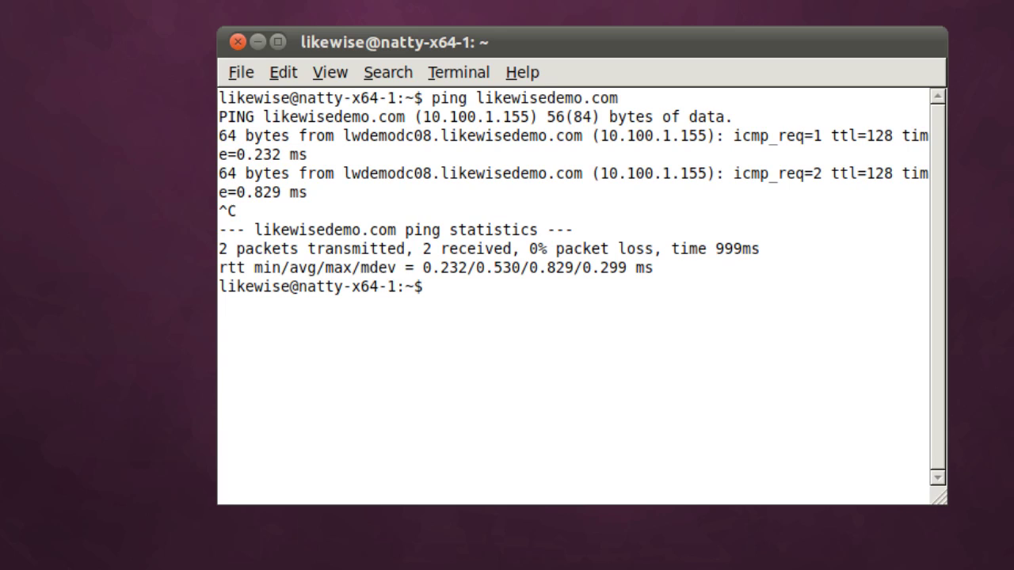
text(nslookup )
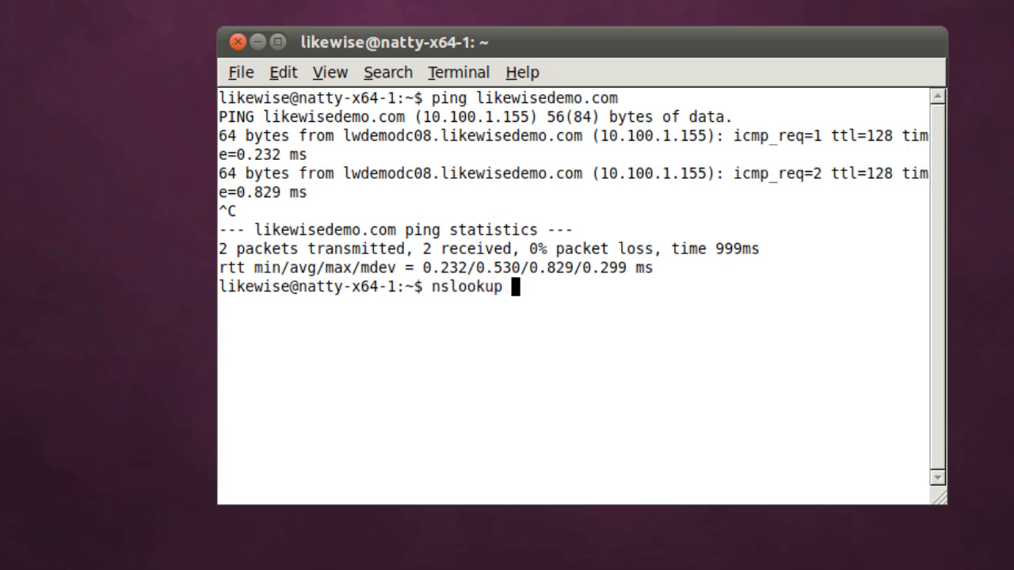
text(!$)
key(Return)
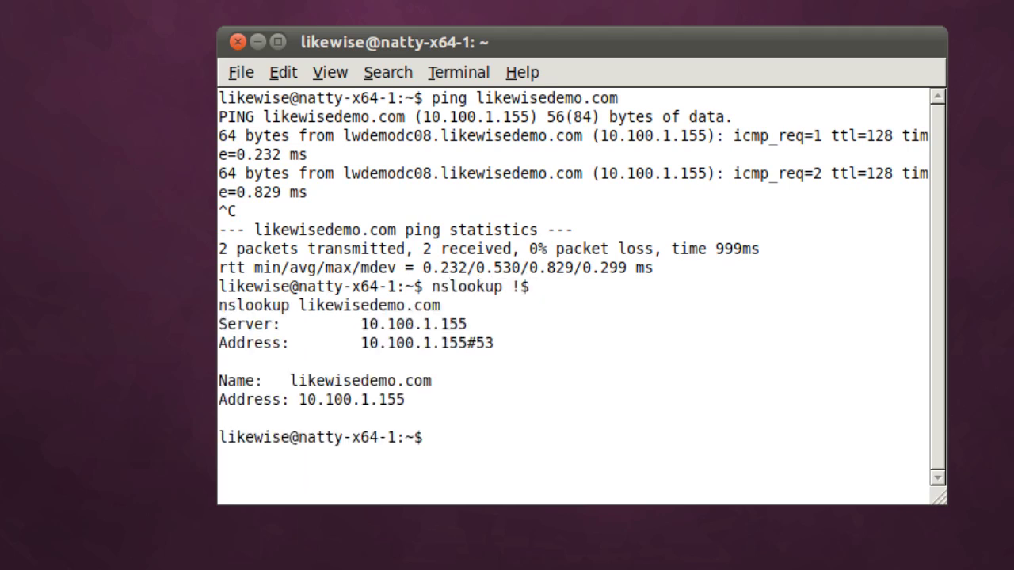
Install likewise-open and likewise-open-gui via sudo apt-get, giving the sudo password and confirming with y.
text(sudo apt-ge)
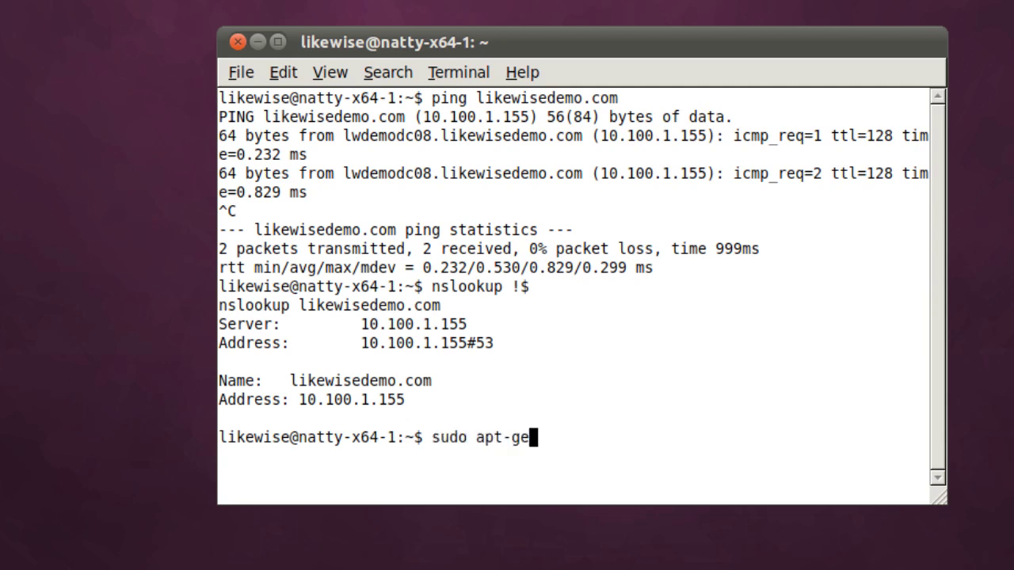
text(t install like)
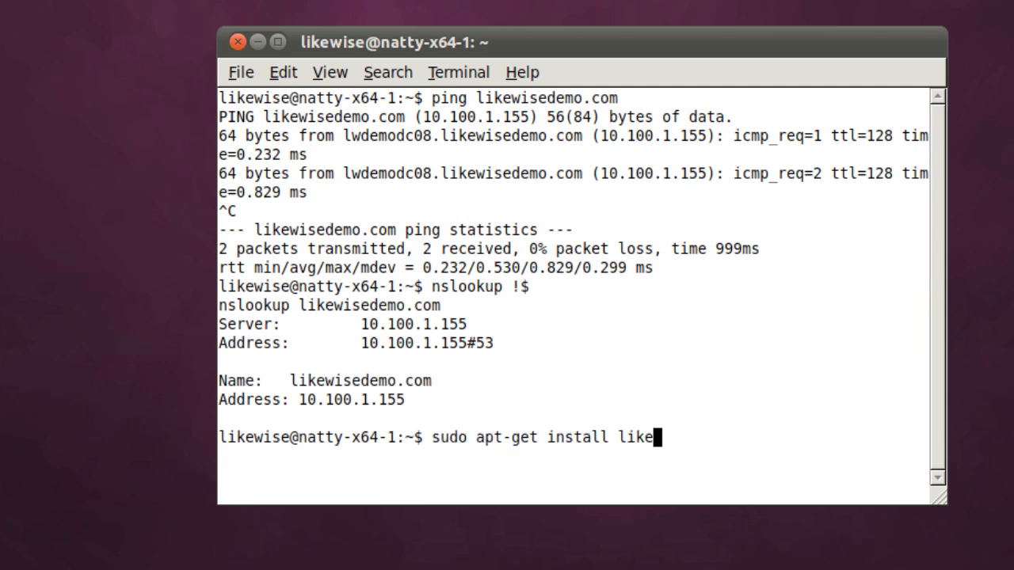
text(wise-open like)
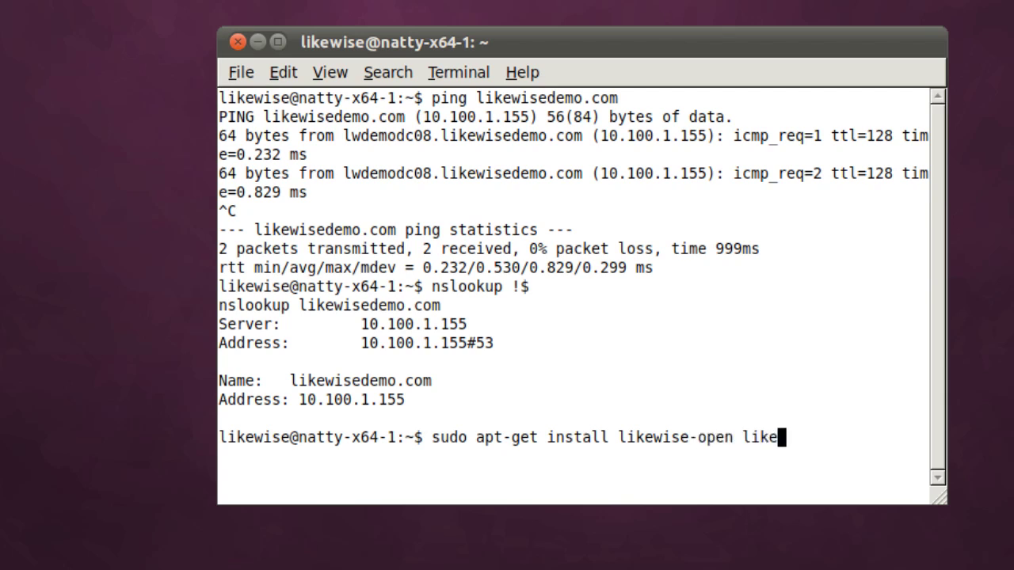
text(wise)
text(-ope)
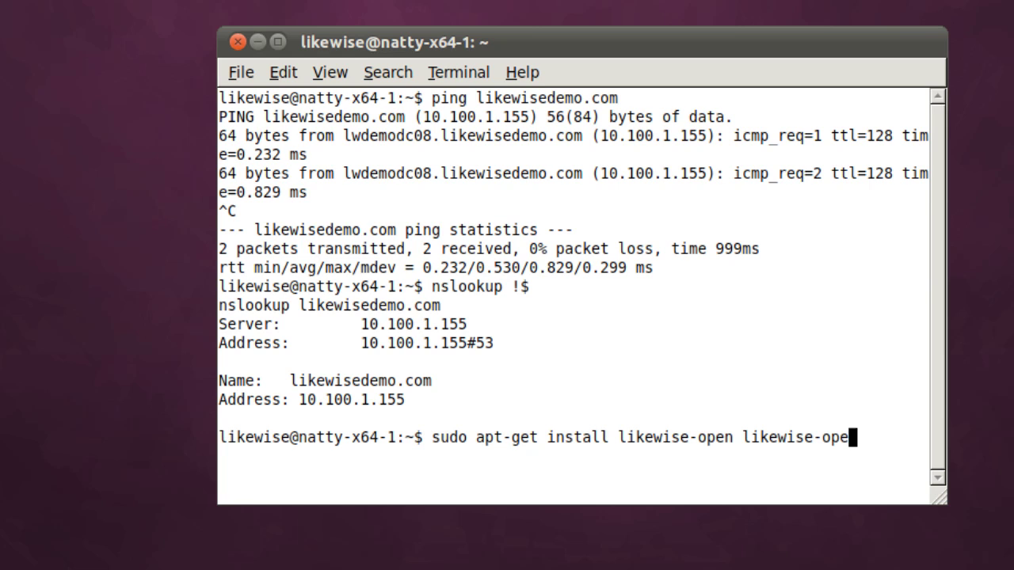
text(n-gui)
key(Return)
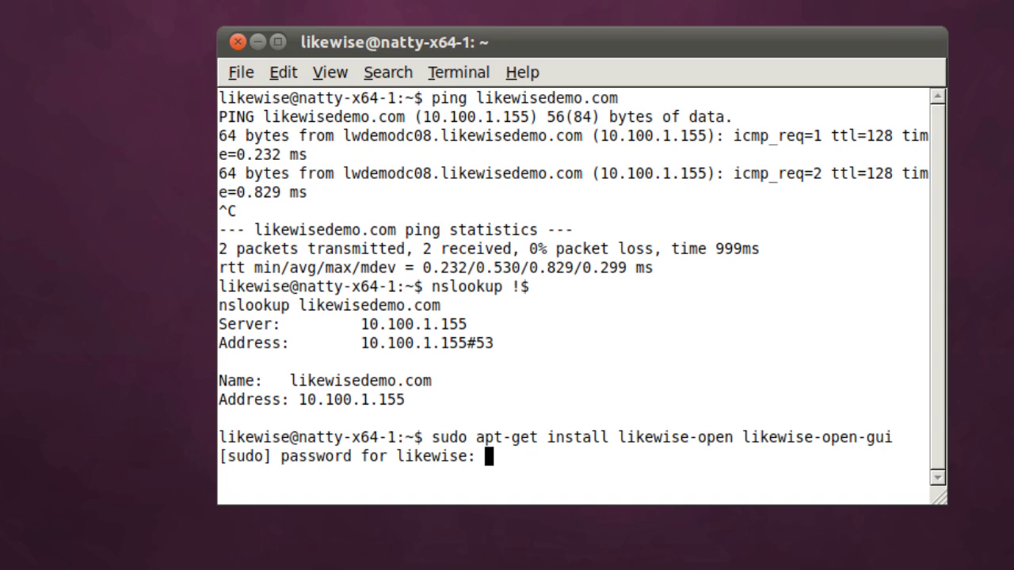
key(Return)
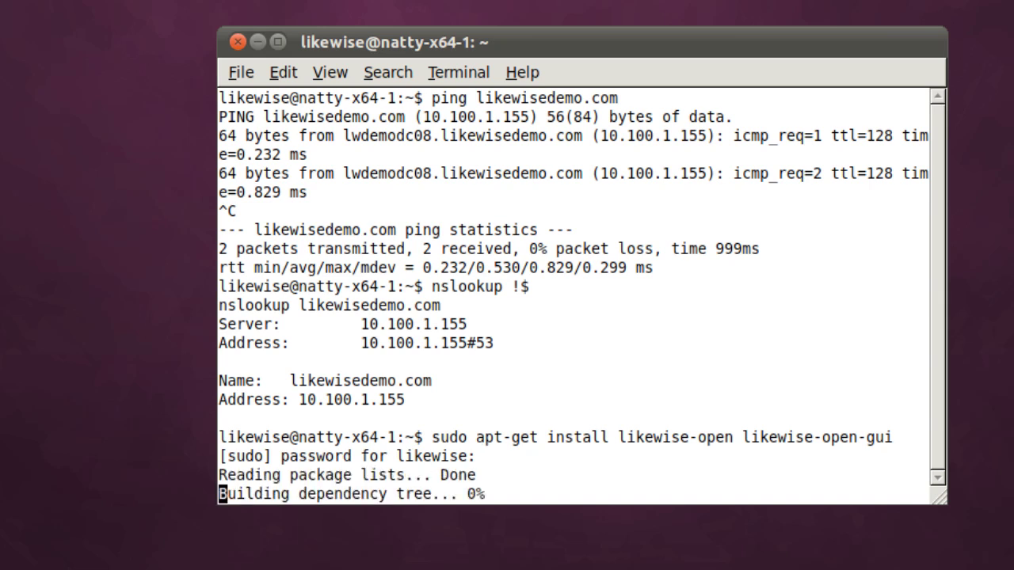
text(y)
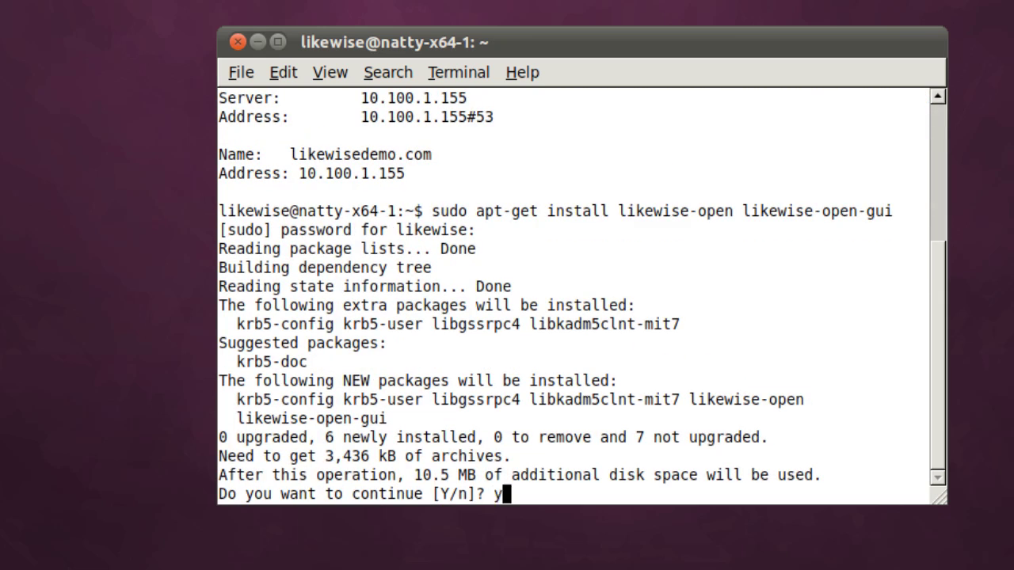
key(Return)
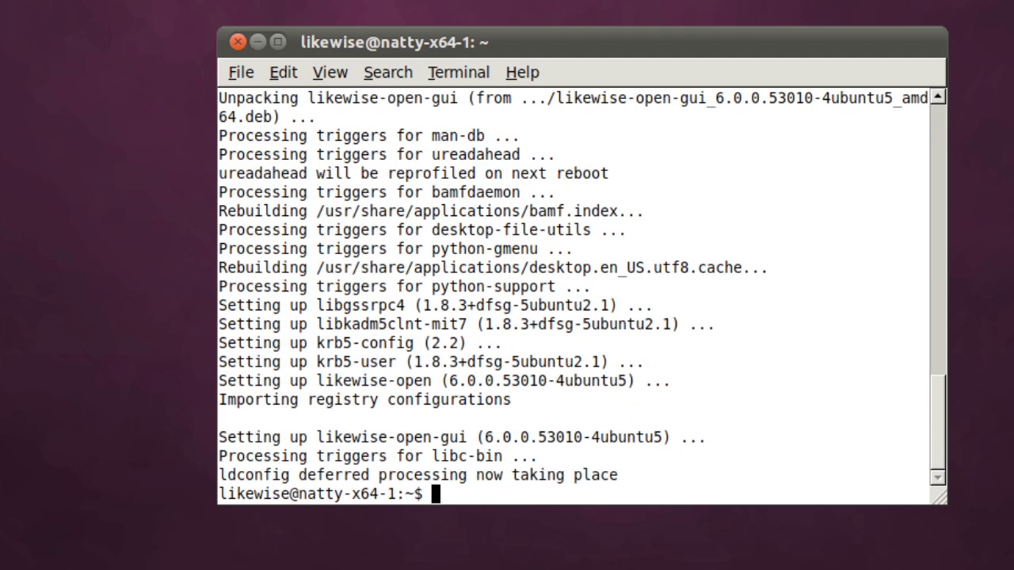
Join LIKEWISEDEMO.COM in OU UnixComputers as Administrator with domainjoin-cli, supplying the admin password.
text(sudo domainjoin)
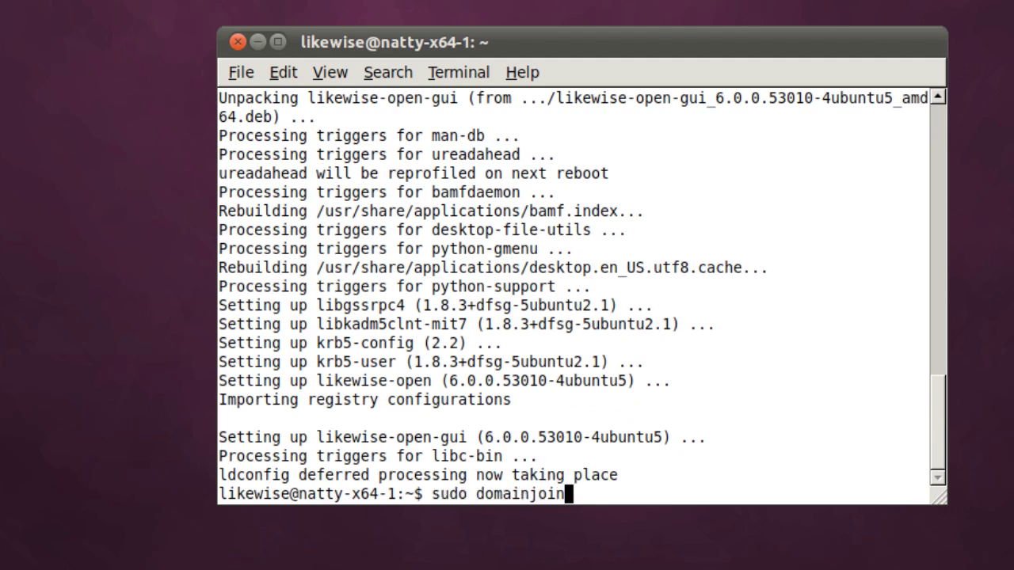
text(-cli)
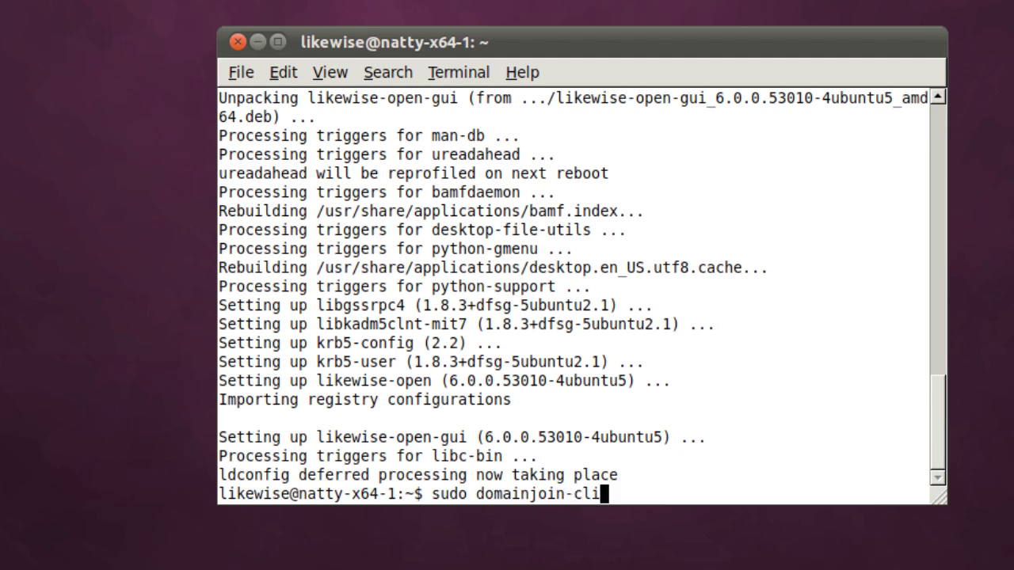
text( join --)
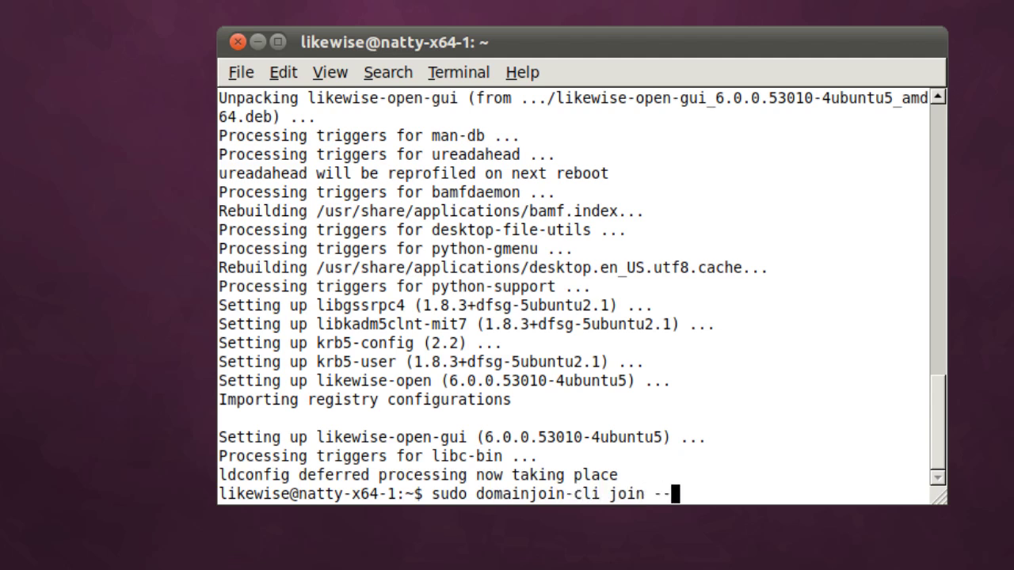
text(ou Uni)
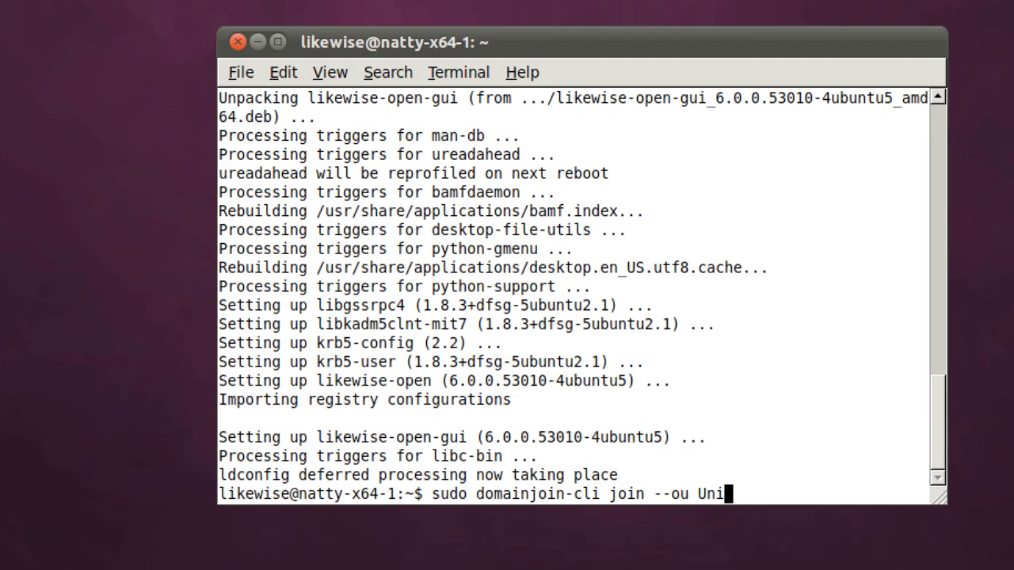
text(xComputer)
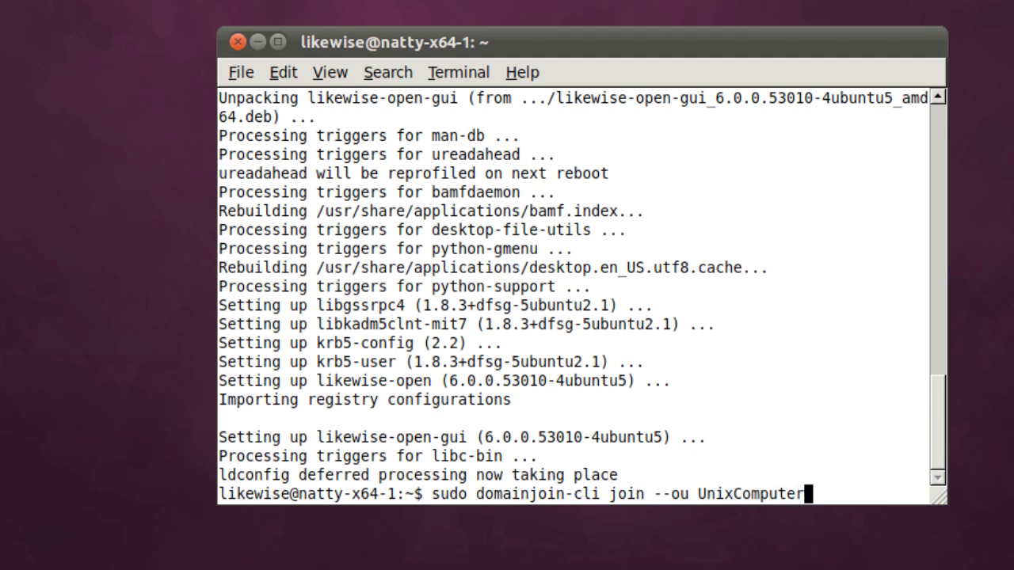
text(s LIKEWISEDE)
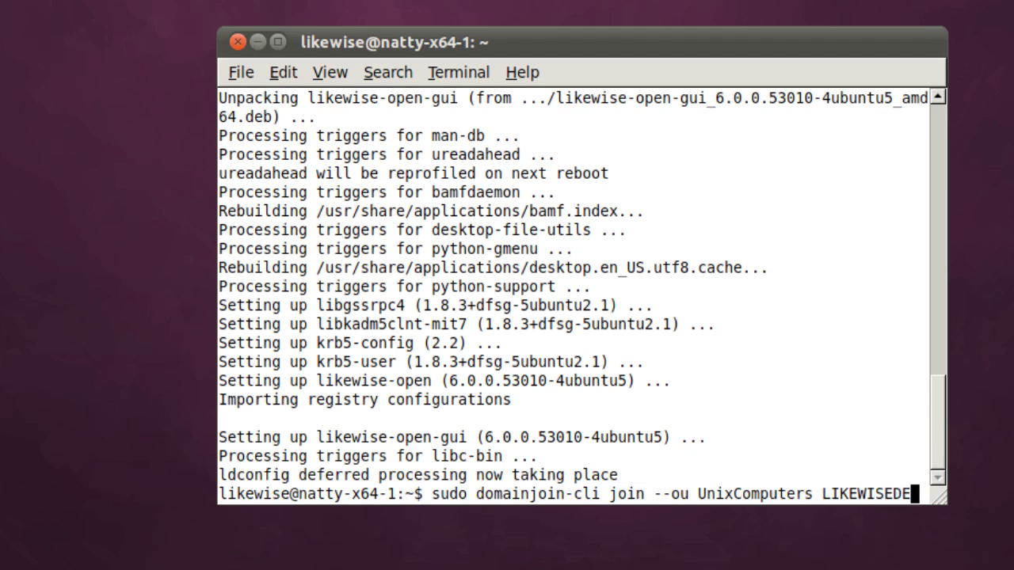
text(MO.COM)
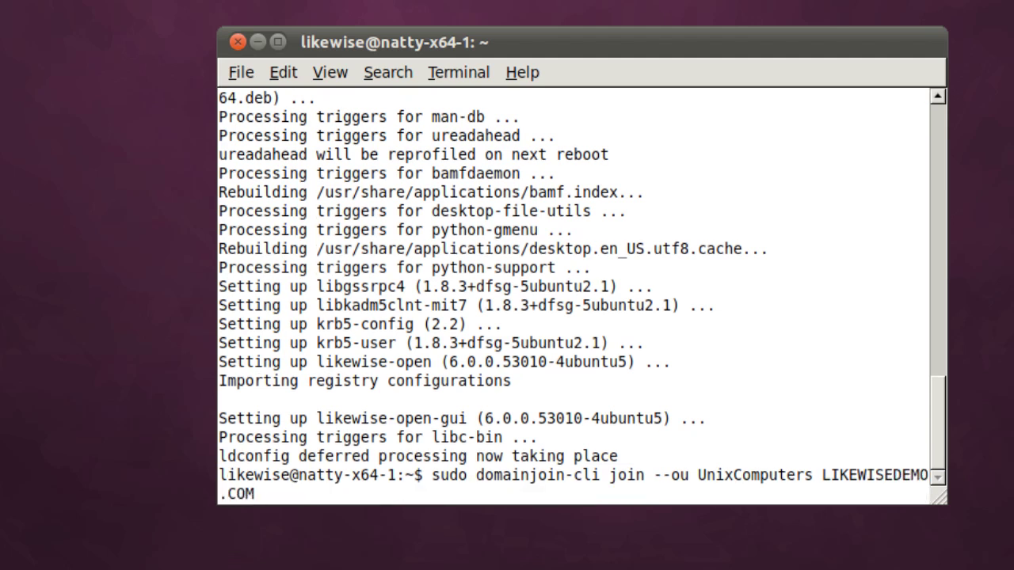
text( Administrator)
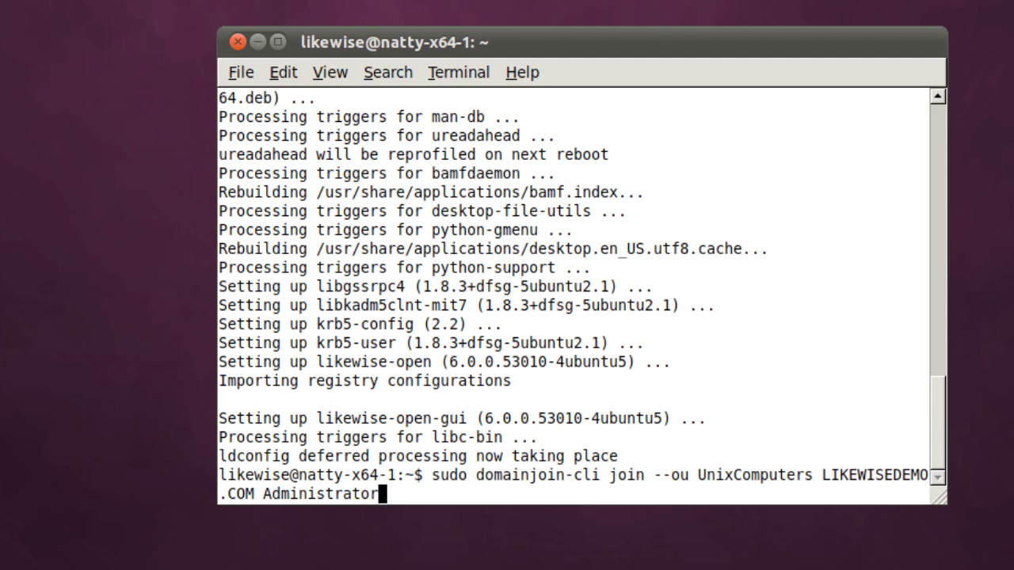
key(Return)
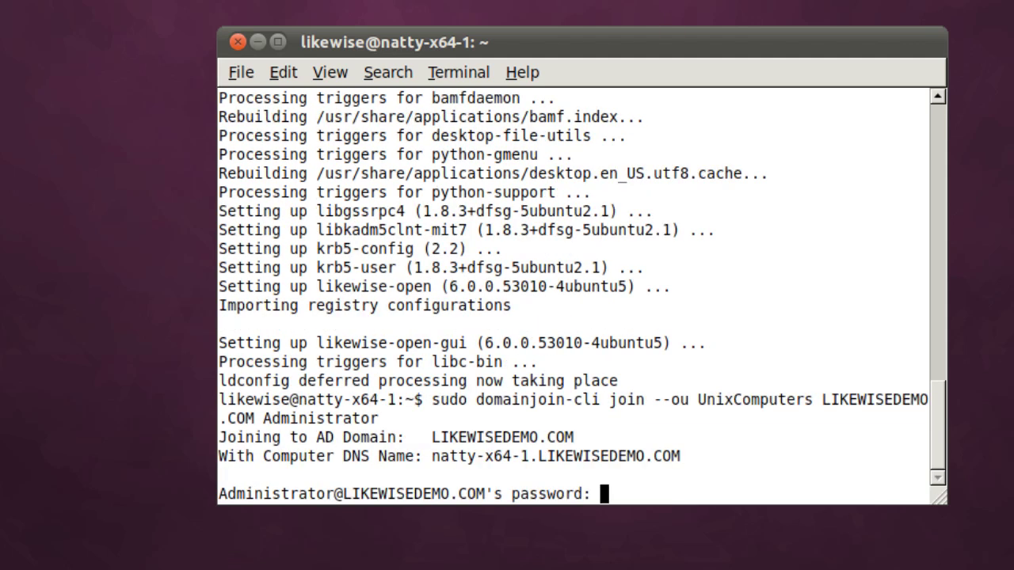
key(Return)
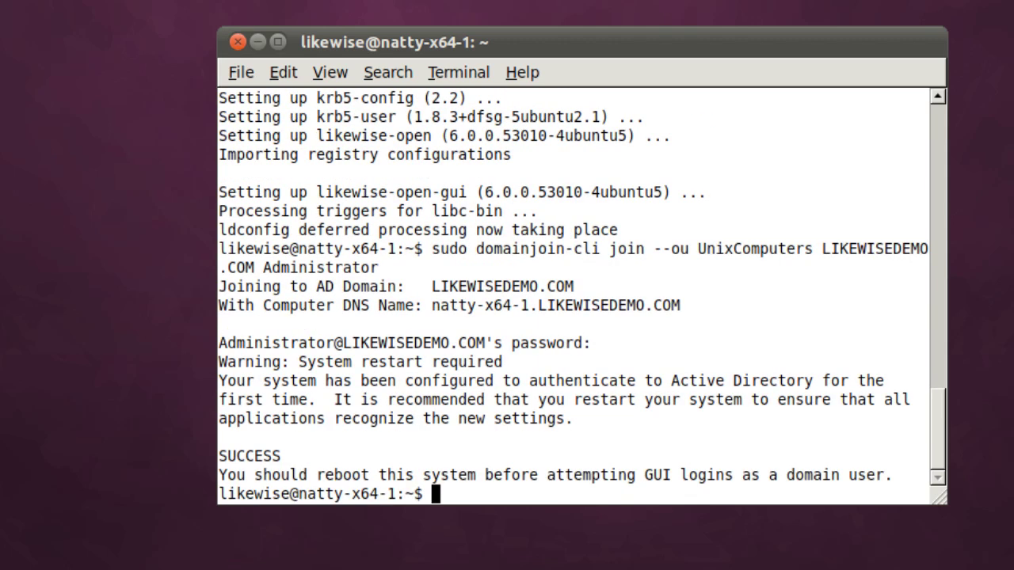
Set lwconfig assumeDefaultDomain to true, then enter the sudo reboot command.
text(sudo lwconfig )
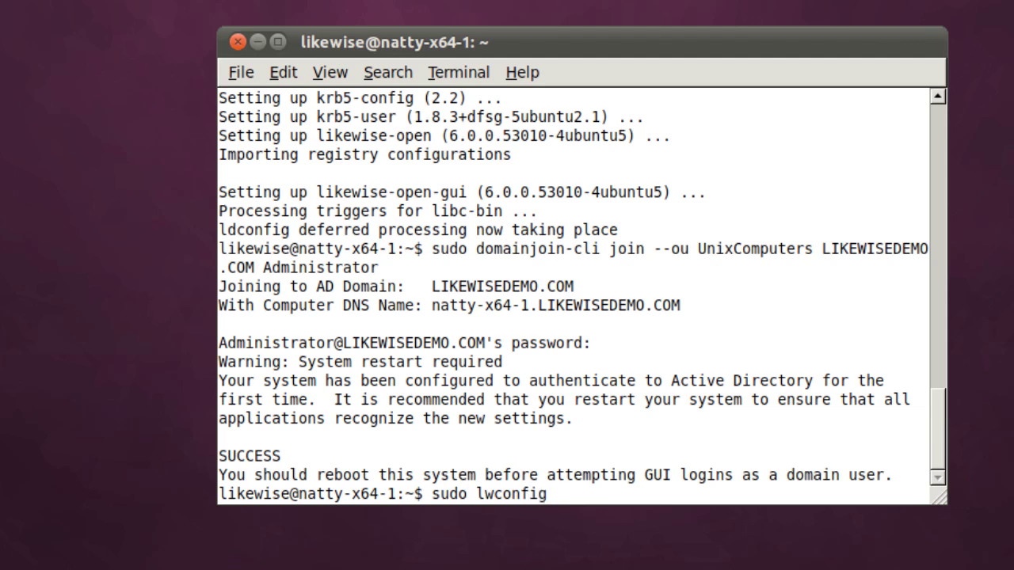
text(assumeDefault)
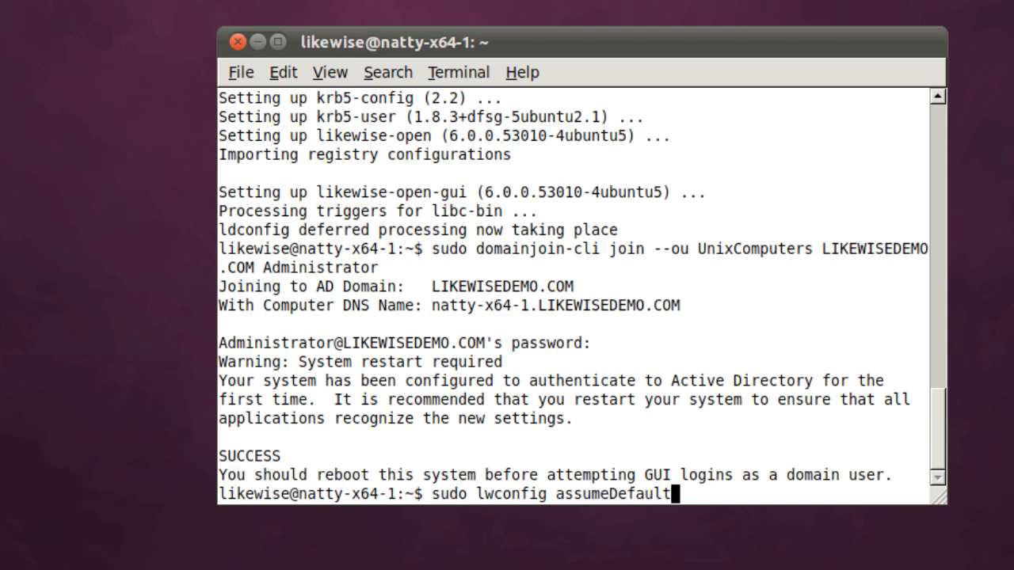
text(Domain true)
key(Return)
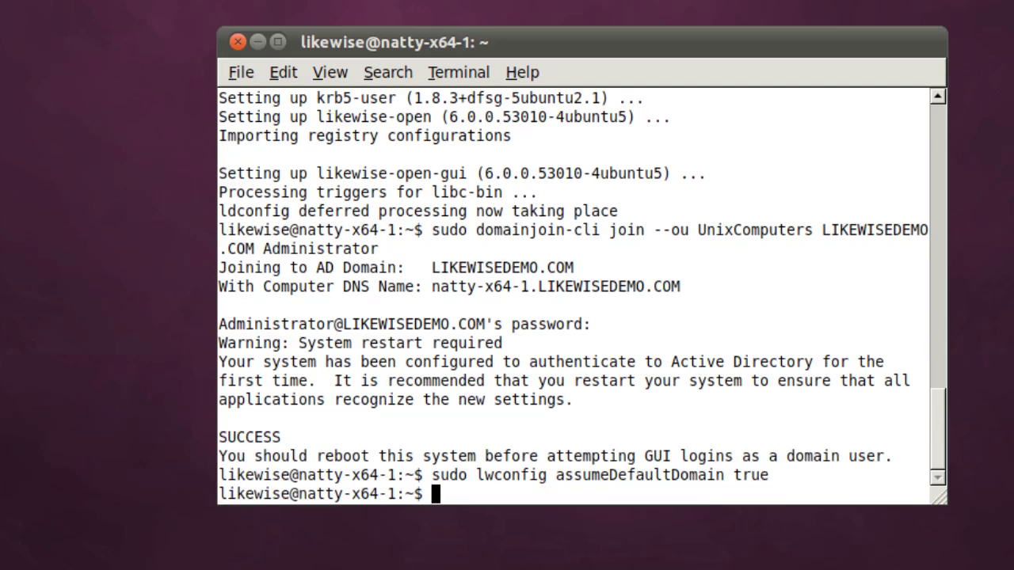
text(sudo reboot)
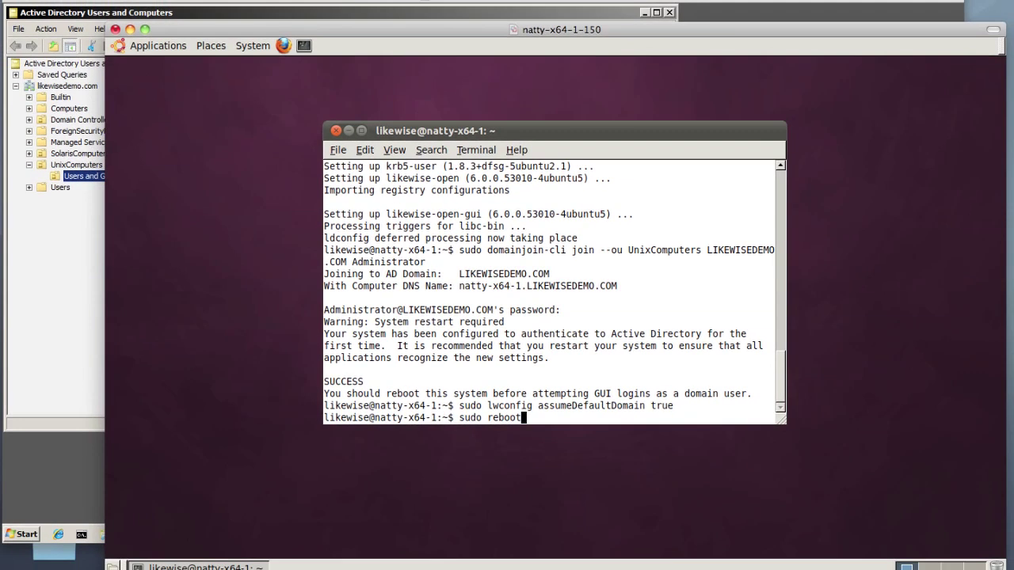
Reboot and sign in through Other... with a domain username and its password.
key(Return)
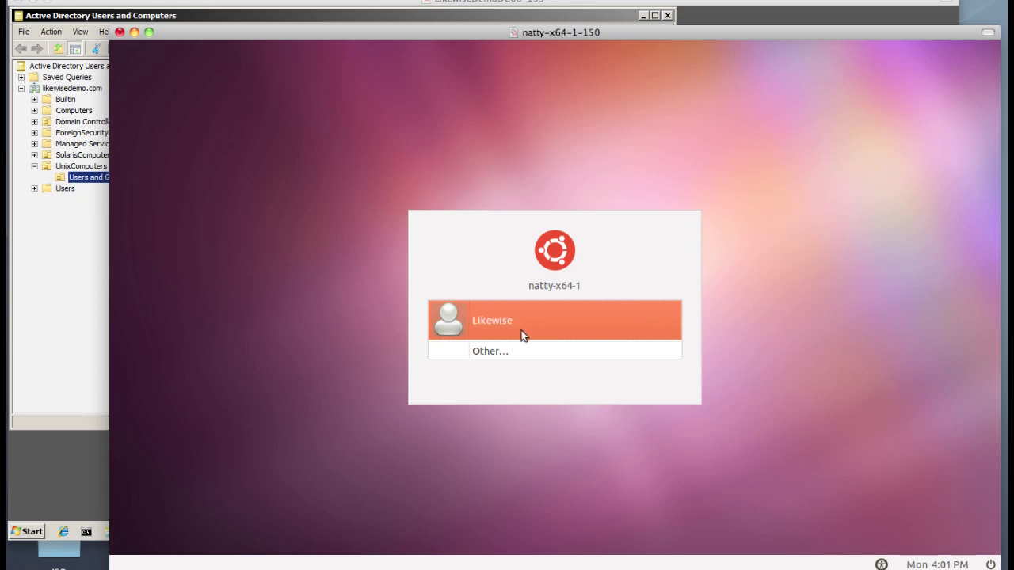
click(484, 353)
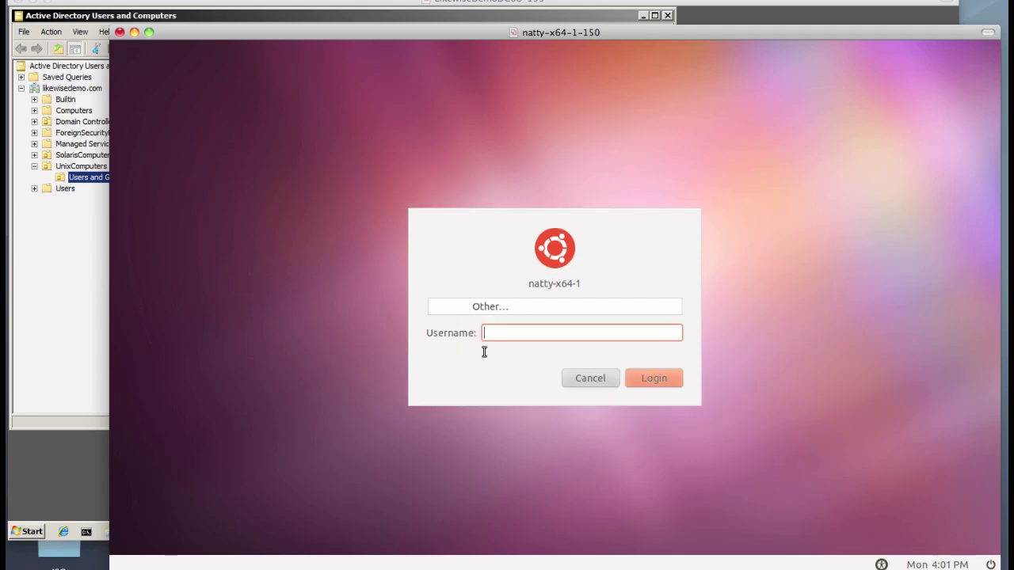
text(astro)
key(Return)
text(***)
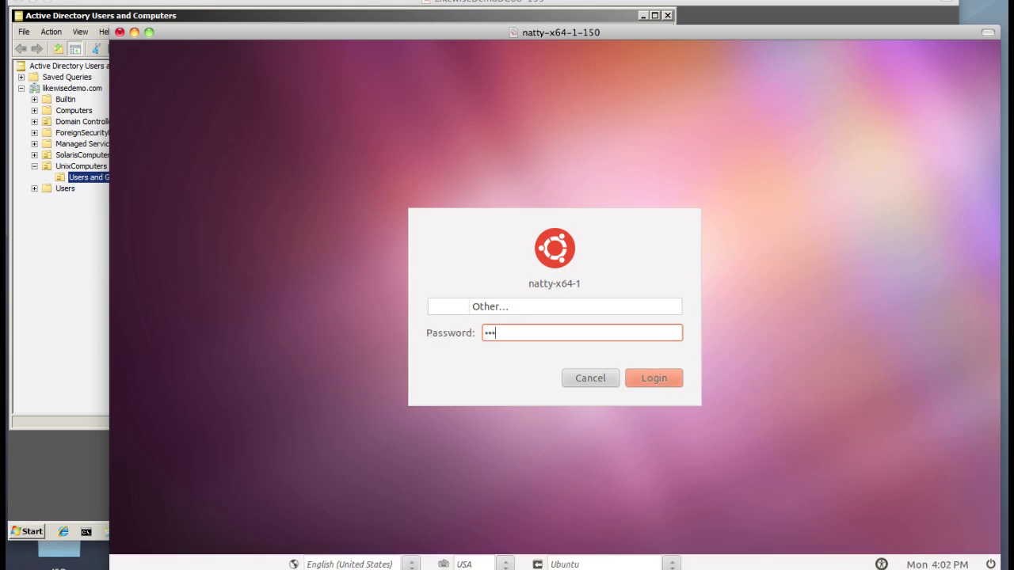
text(*****)
key(Return)
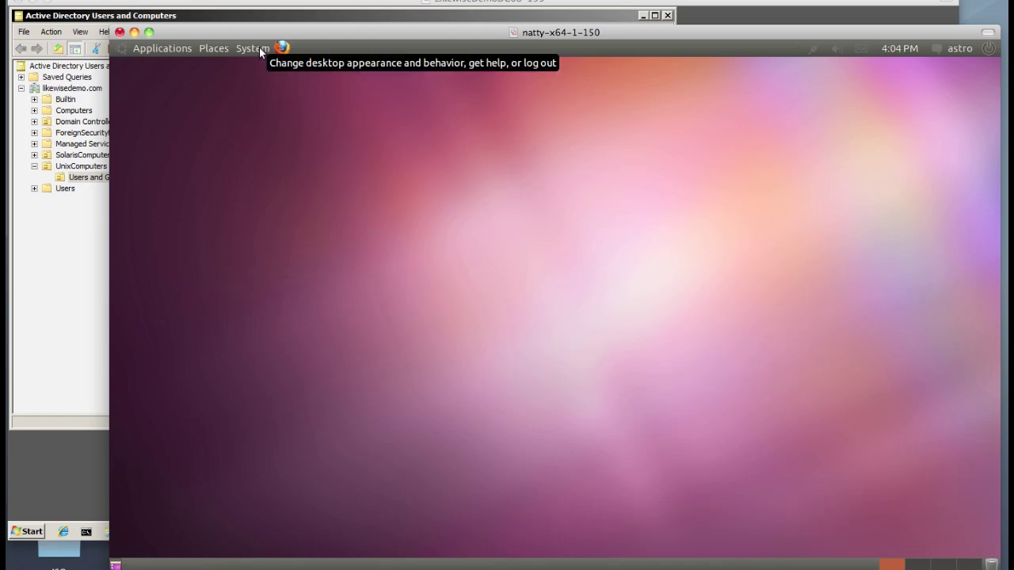
Launch Terminal from Applications > Accessories, placed top-left and enlarged to 106x38, and enter lw-get-status.
click(146, 49)
mouse_move(159, 68)
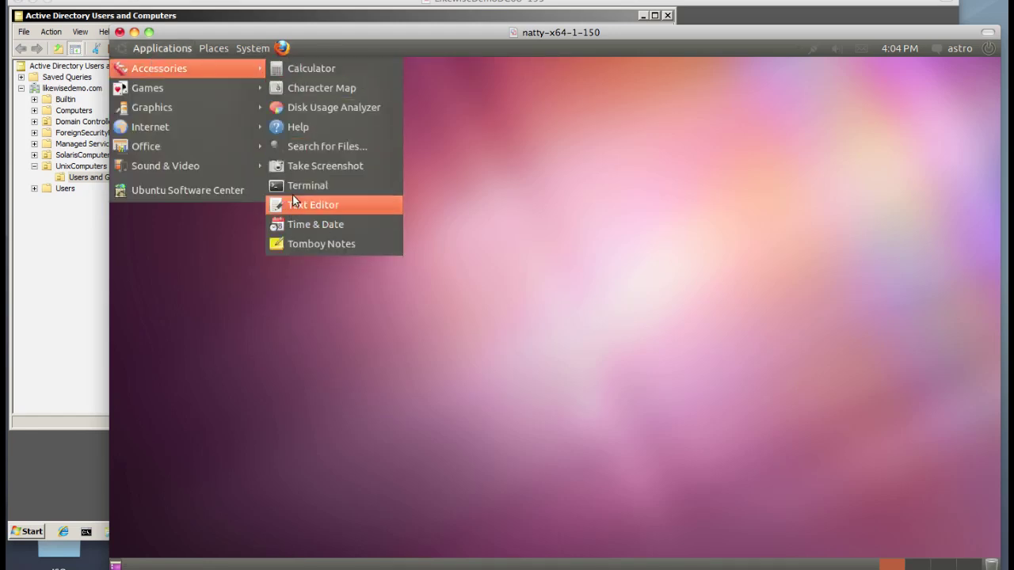
click(291, 195)
drag(455, 137, 296, 74)
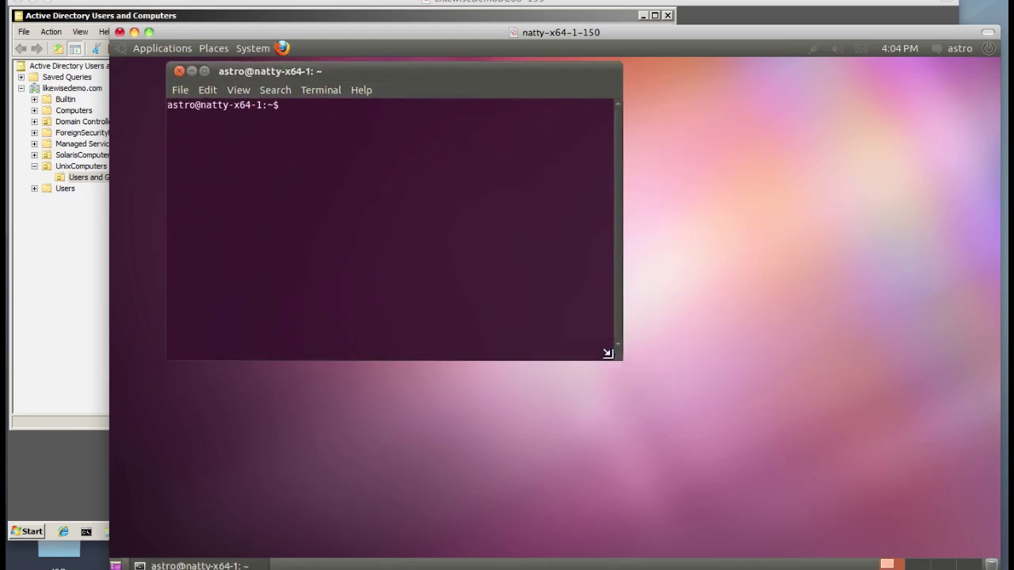
drag(615, 358, 753, 550)
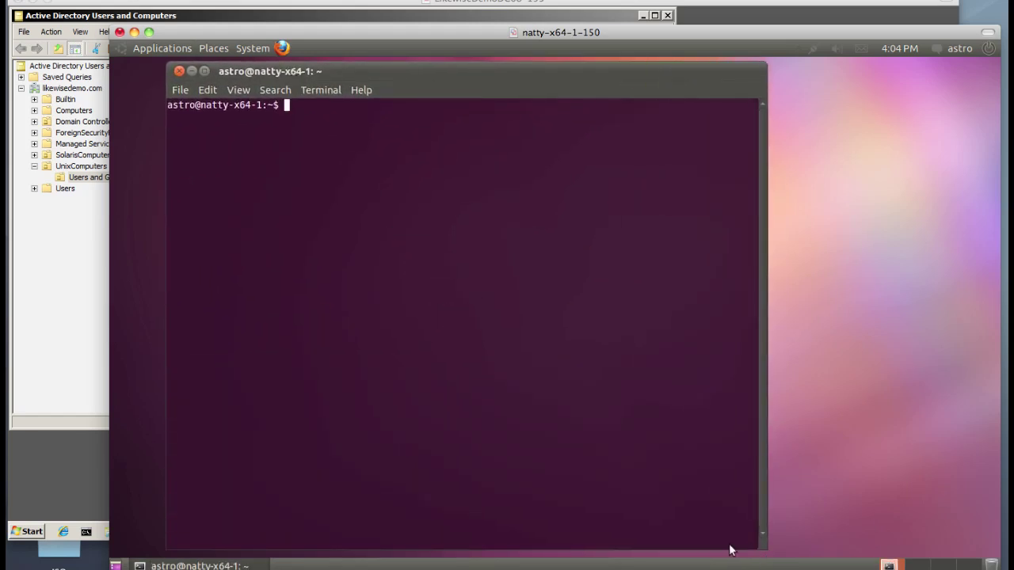
text(lw-get-status)
Run lw-get-status, highlight the provider's Online status, then begin typing lw-enum.
key(Return)
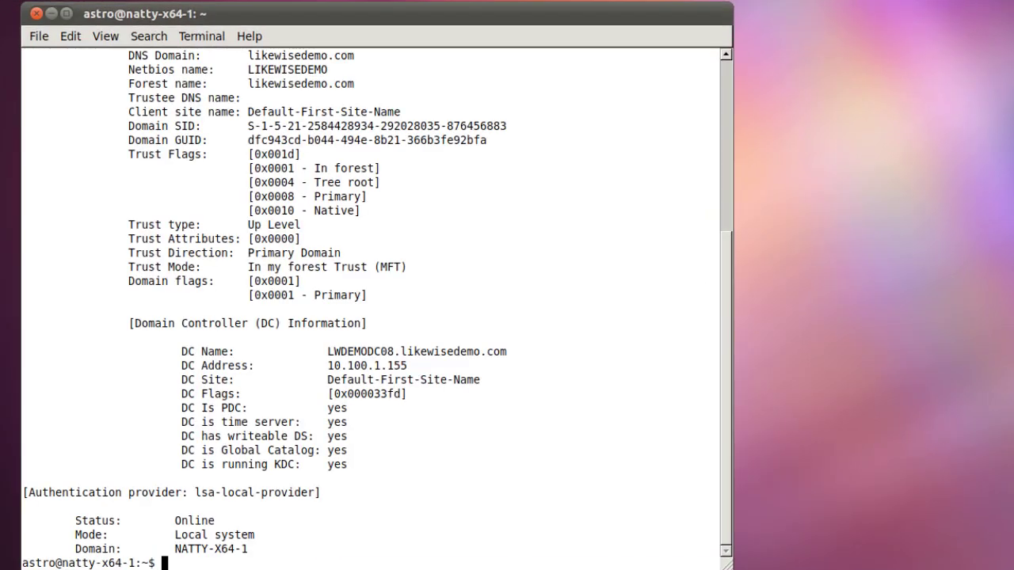
scroll(359, 290, up, 7)
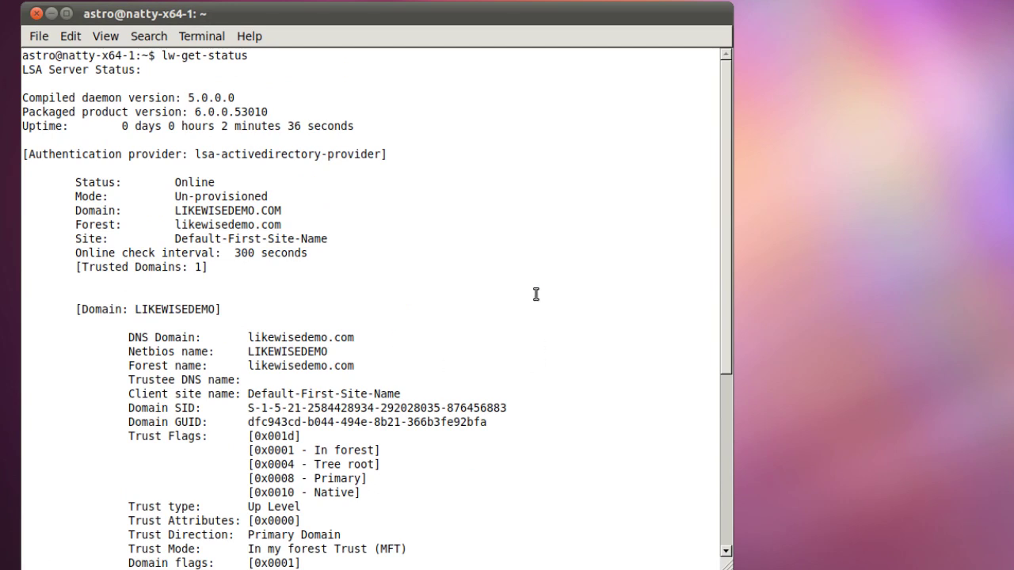
double_click(196, 183)
scroll(491, 313, down, 7)
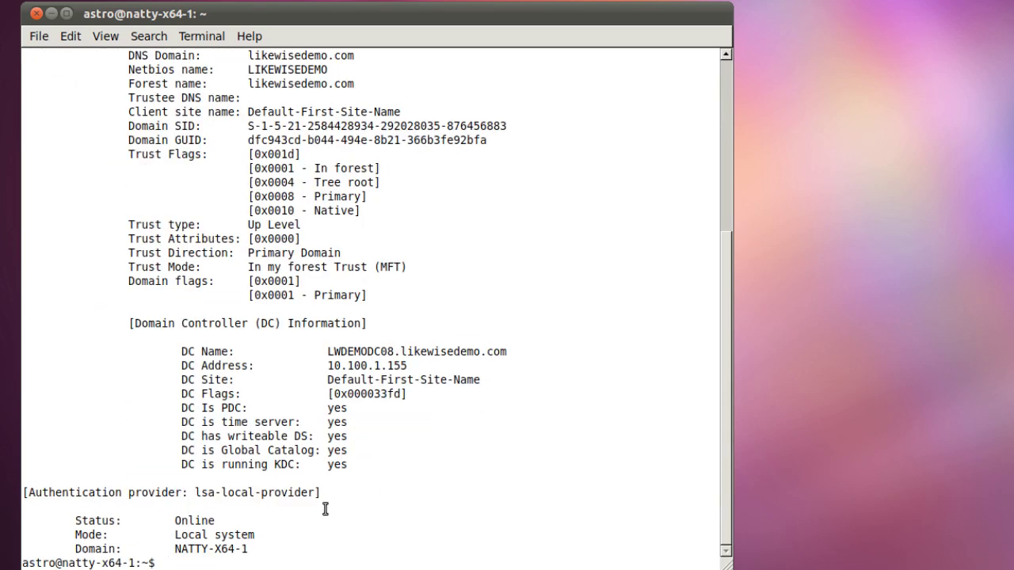
text(lw-enum-)
Run lw-enum-users and scroll through the 11 listed users down to TotalNumUsersFound.
text(users)
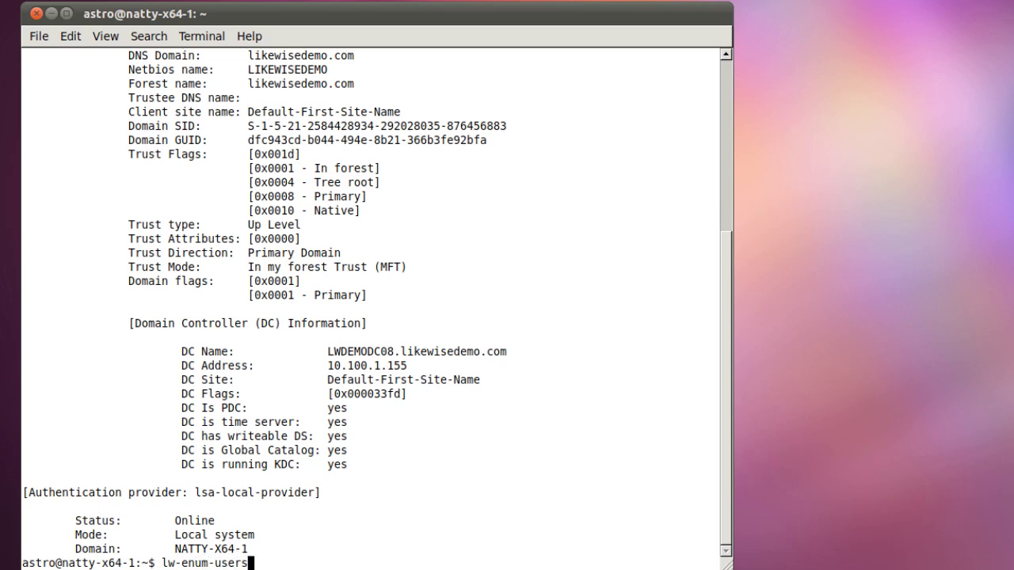
key(Return)
scroll(369, 473, up, 15)
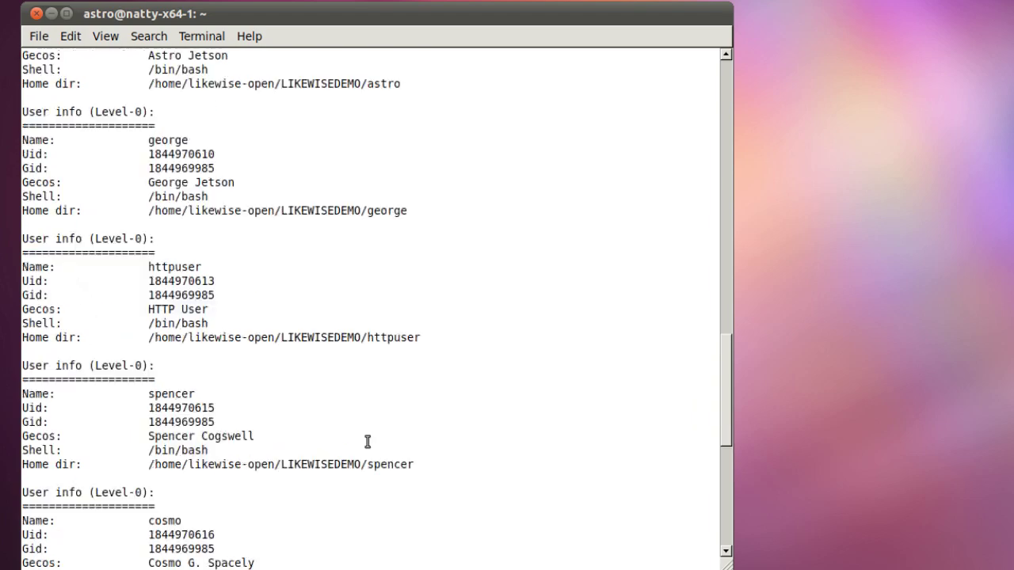
scroll(368, 442, up, 5)
scroll(367, 442, down, 15)
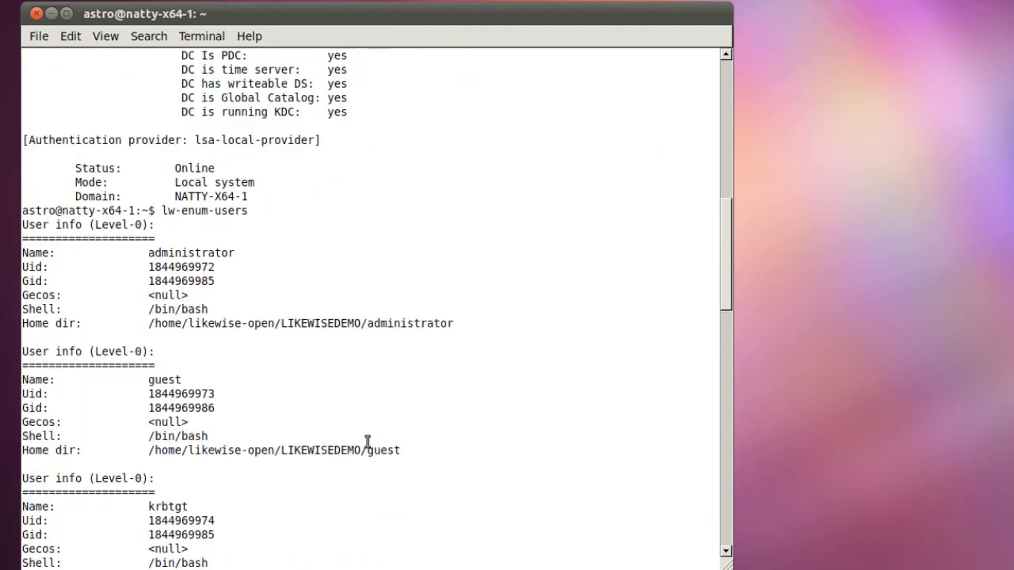
scroll(368, 442, down, 13)
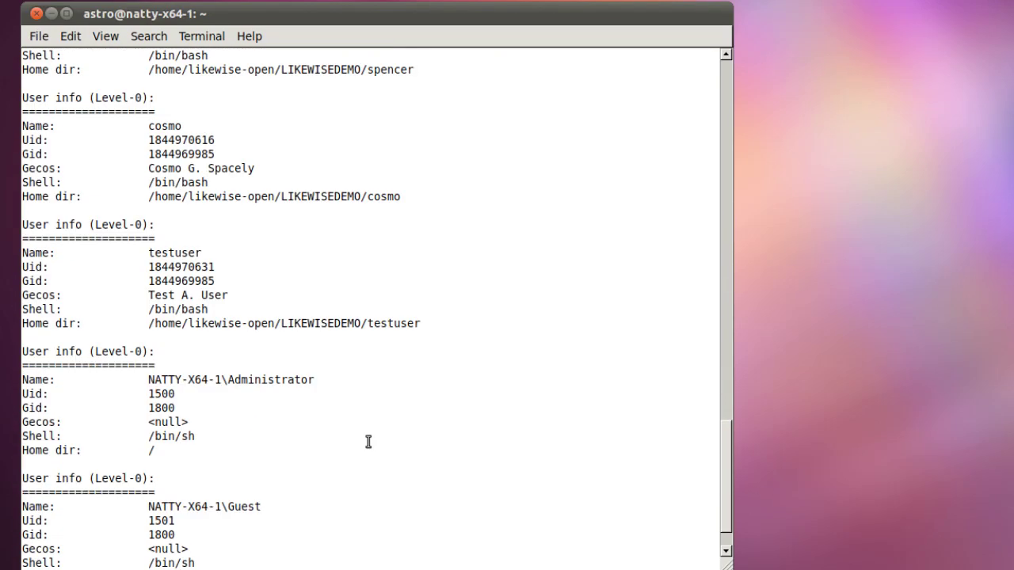